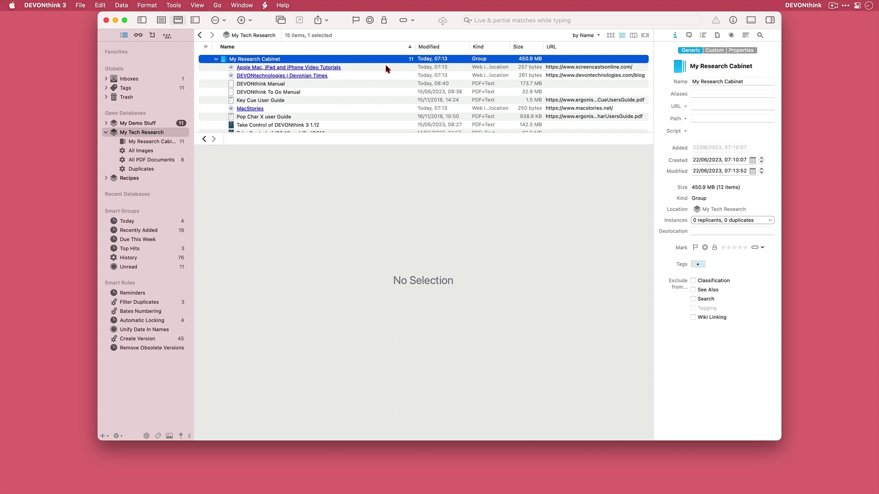
- Preview the two web bookmarks, the DEVONthink Manual and the DEVONthink To Go Manual in My Research Cabinet
left_click(386, 69)
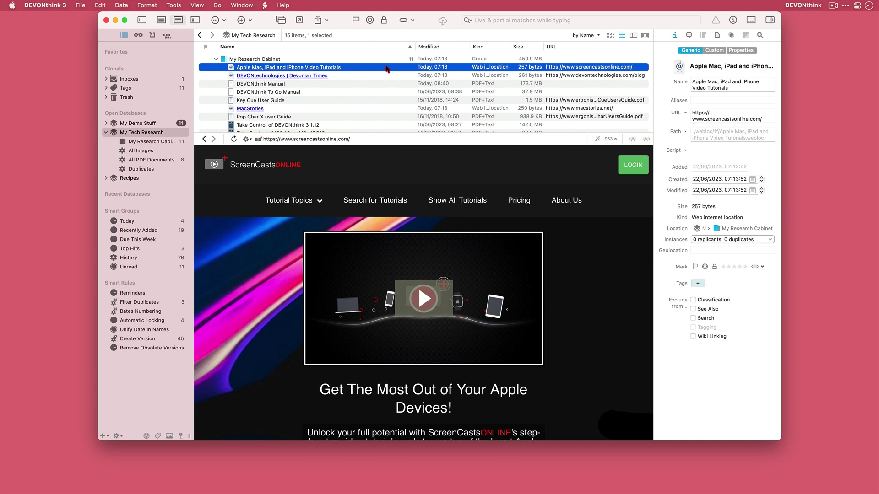
left_click(383, 76)
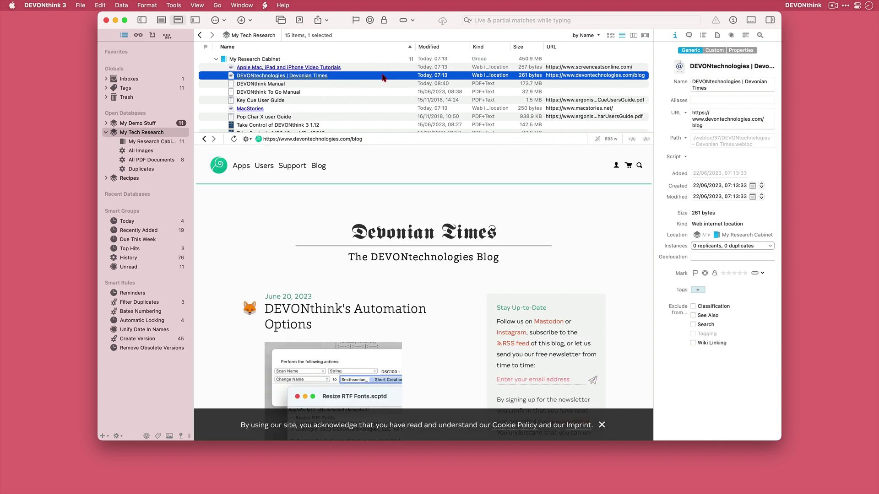
left_click(380, 85)
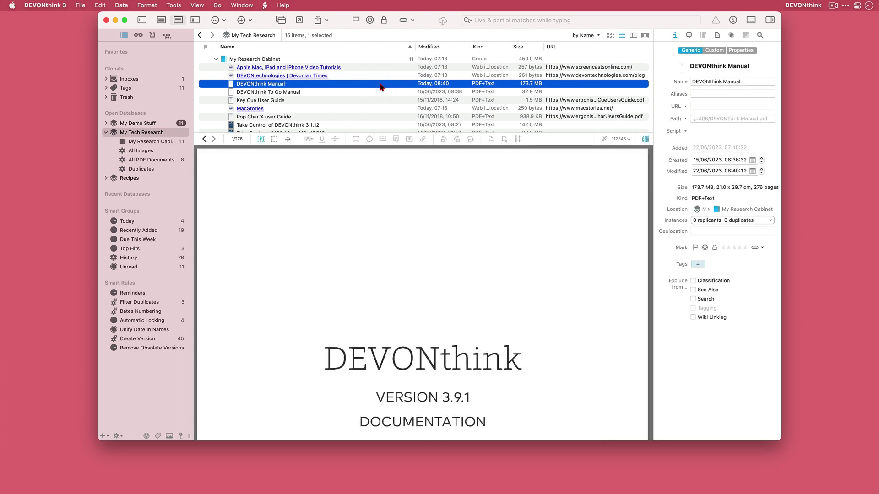
left_click(380, 92)
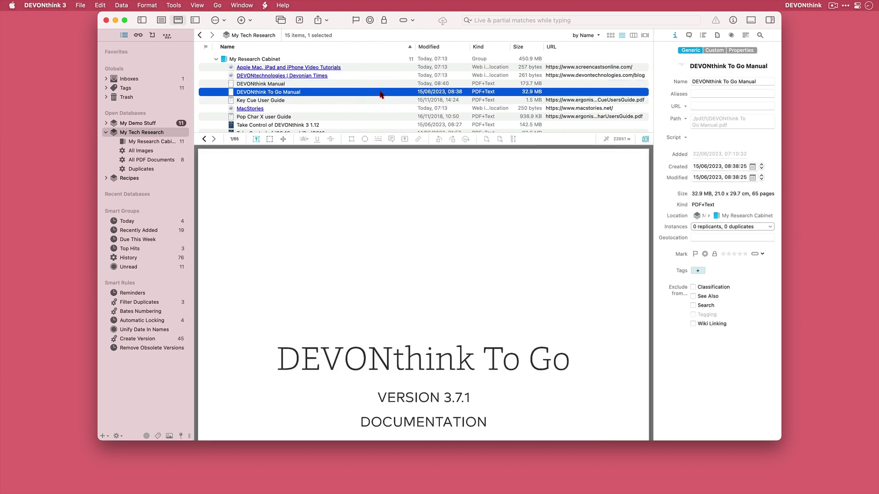
- View the Take Control of DEVONthink 3 1.12 PDF with the editing tools hidden, and page forward to page 6
left_click(393, 125)
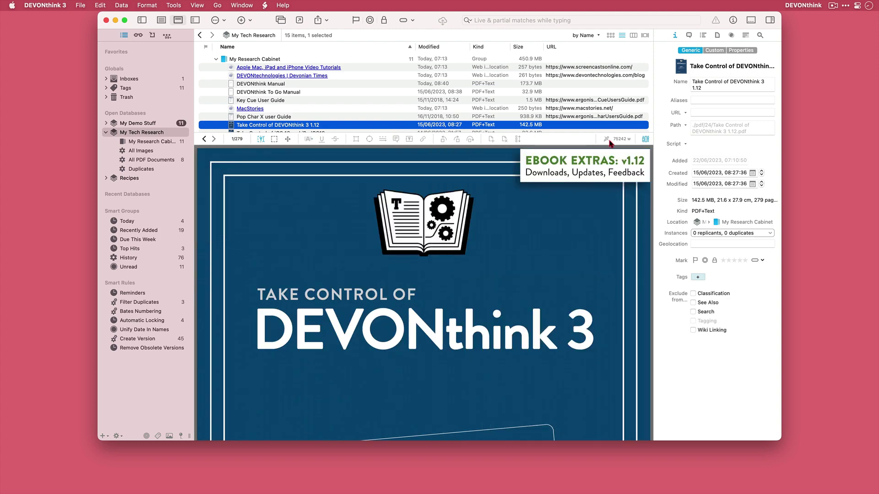
left_click(646, 139)
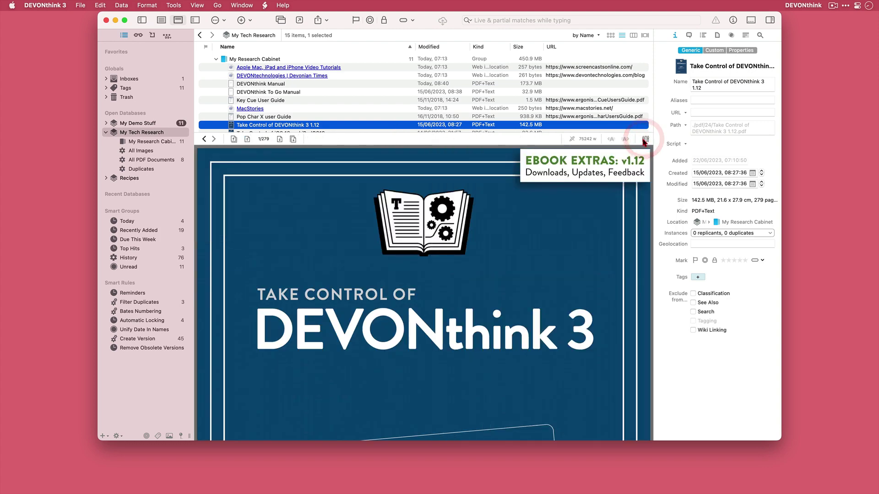
left_click(279, 139)
left_click(280, 139)
left_click(279, 139)
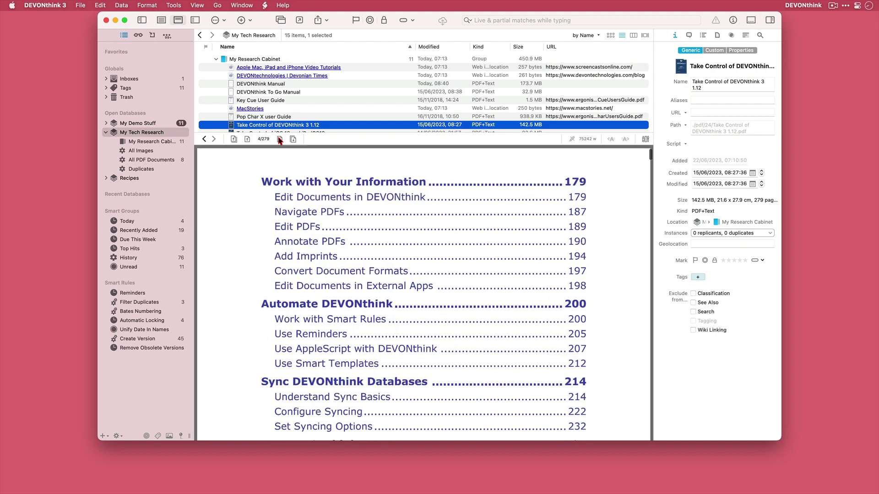
left_click(280, 139)
left_click(280, 139)
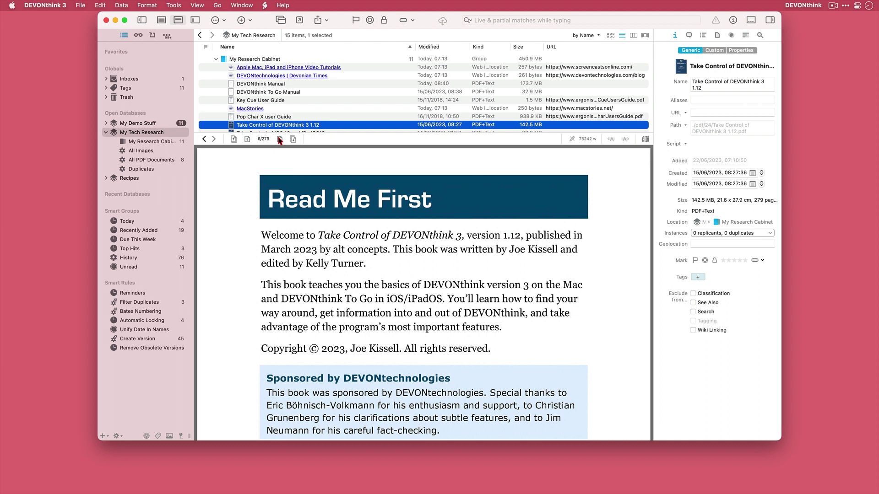
- Create a new group named "FOCUS - DEVONthink" in the My Tech Research database
right_click(125, 133)
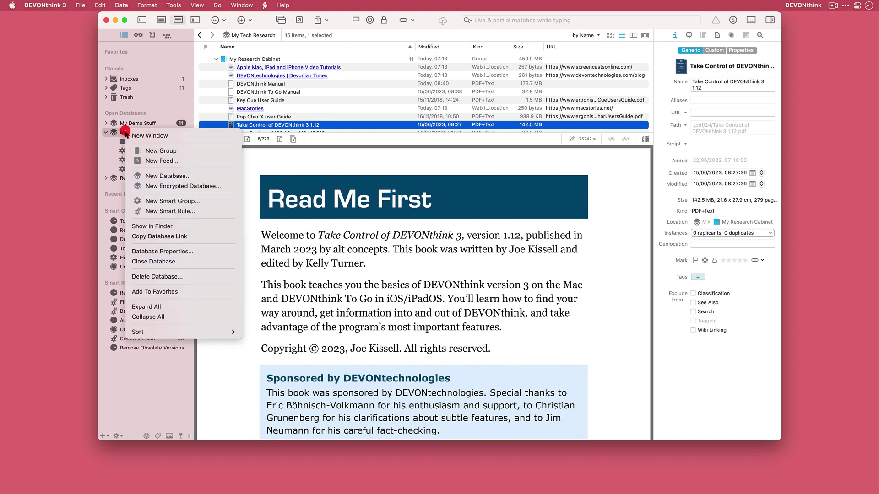
left_click(148, 150)
type("FOCUS ")
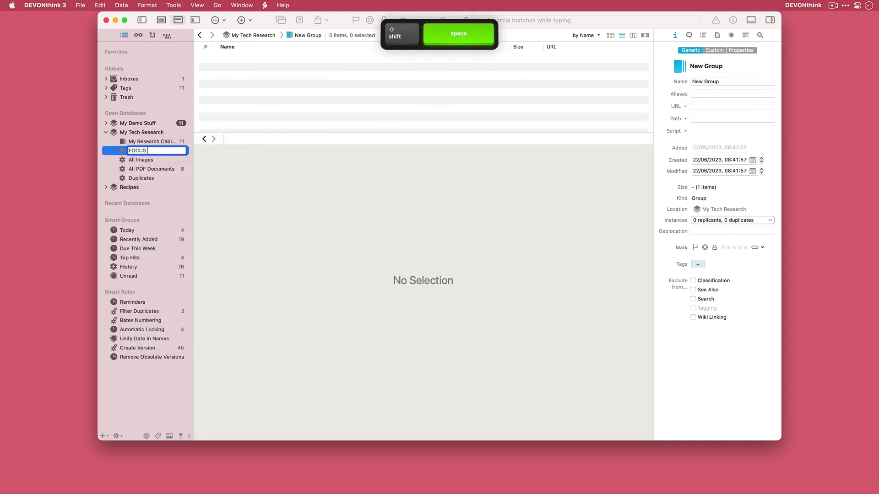
type("- DEVONthink")
key("Return")
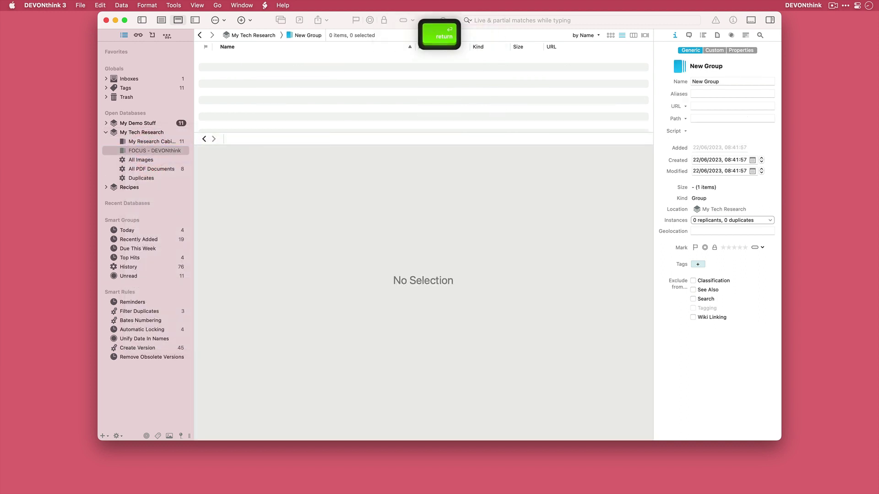
- Duplicate the DEVONthink Manual from My Research Cabinet to the FOCUS - DEVONthink group
left_click(150, 153)
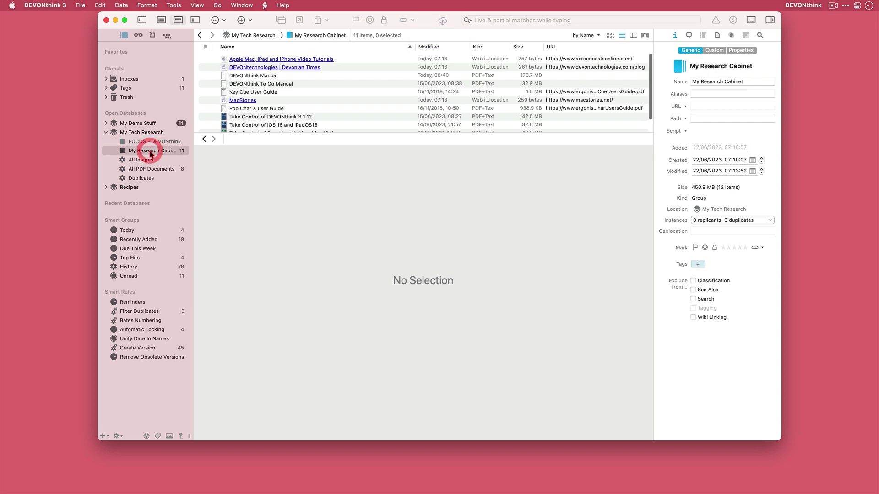
left_click(380, 77)
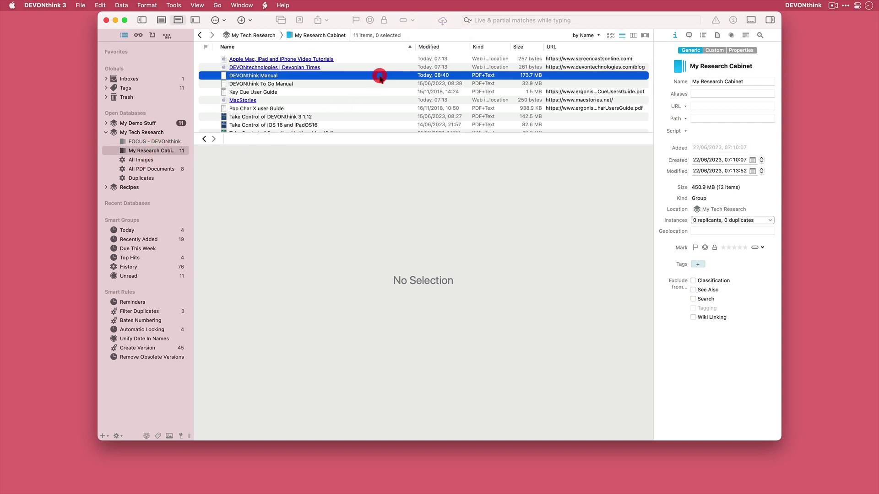
right_click(380, 79)
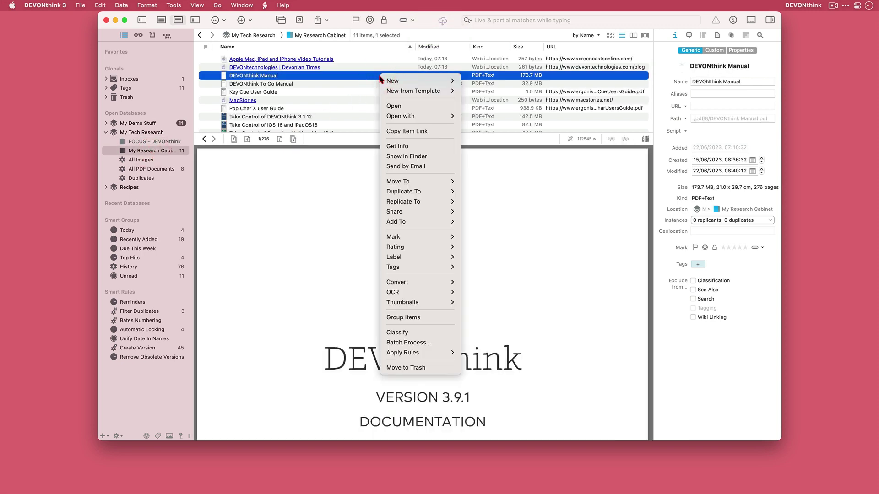
mouse_move(425, 192)
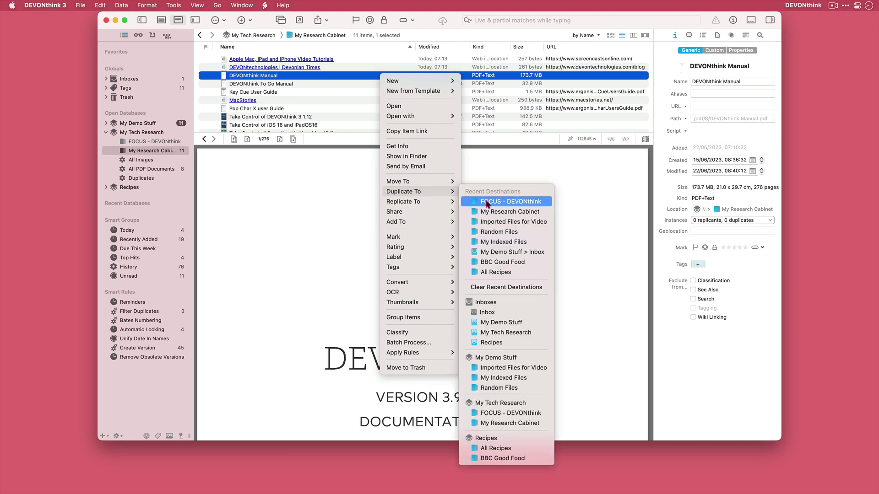
left_click(487, 203)
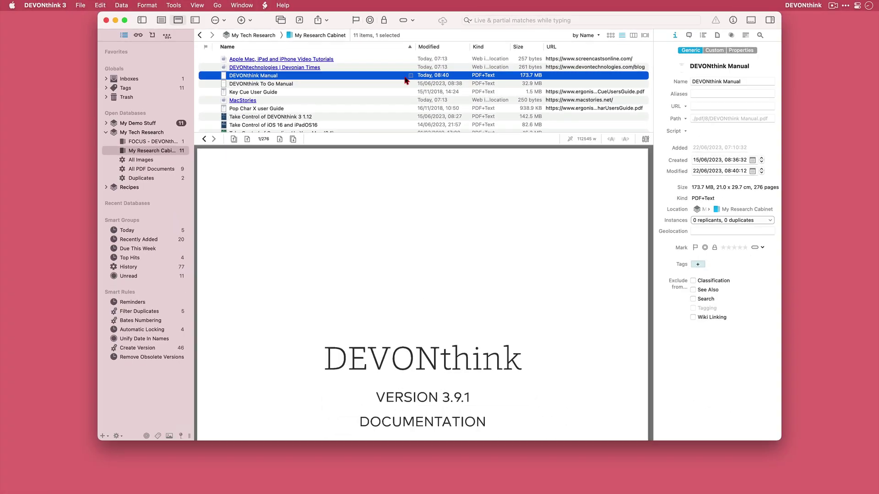
- Compare the DEVONthink Manual copy in FOCUS - DEVONthink with the original in My Research Cabinet
left_click(142, 144)
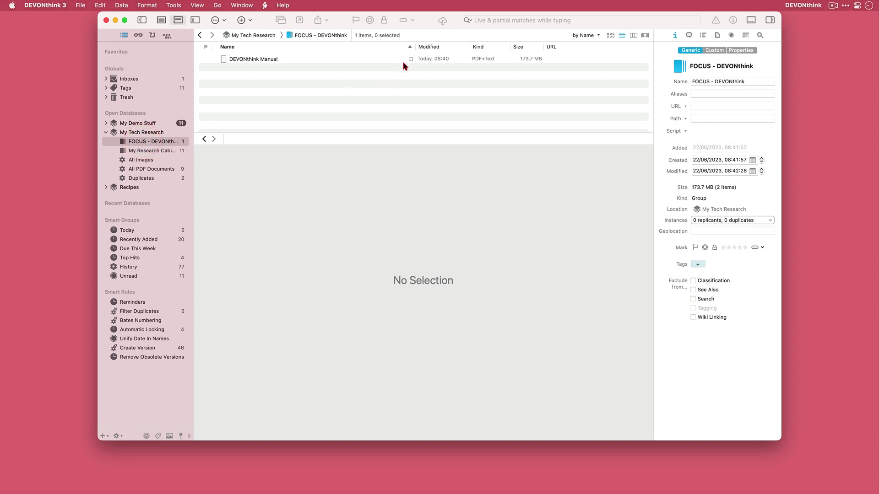
left_click(328, 59)
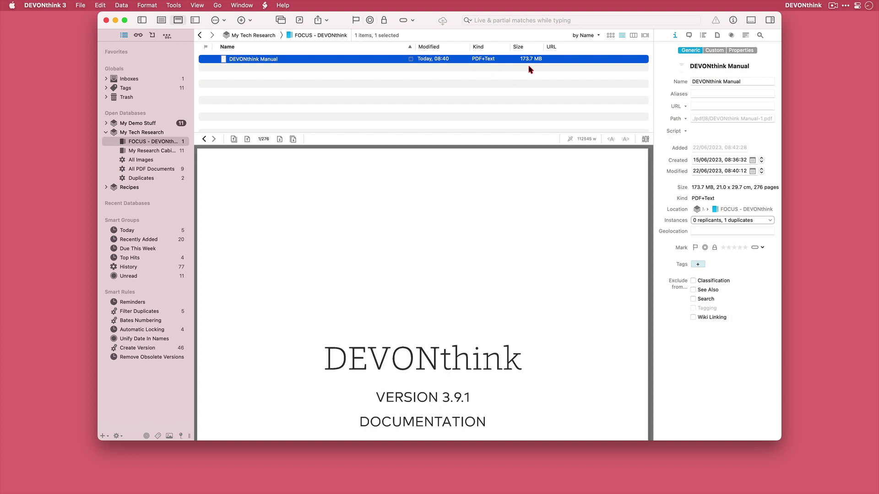
left_click(163, 153)
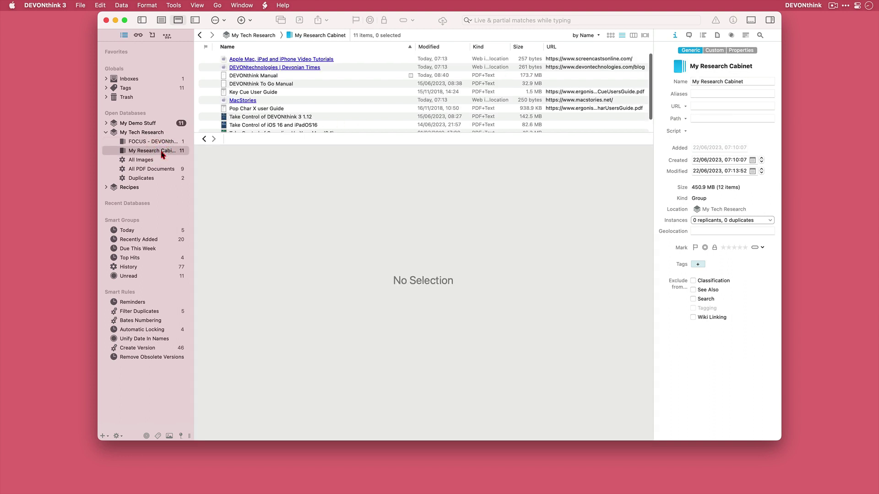
left_click(300, 77)
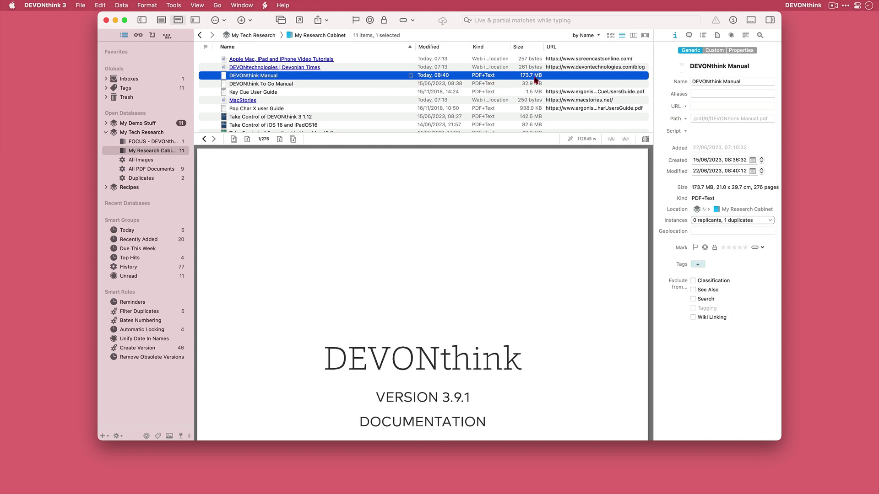
- Open the original DEVONthink Manual from My Research Cabinet in Preview
right_click(274, 78)
mouse_move(309, 120)
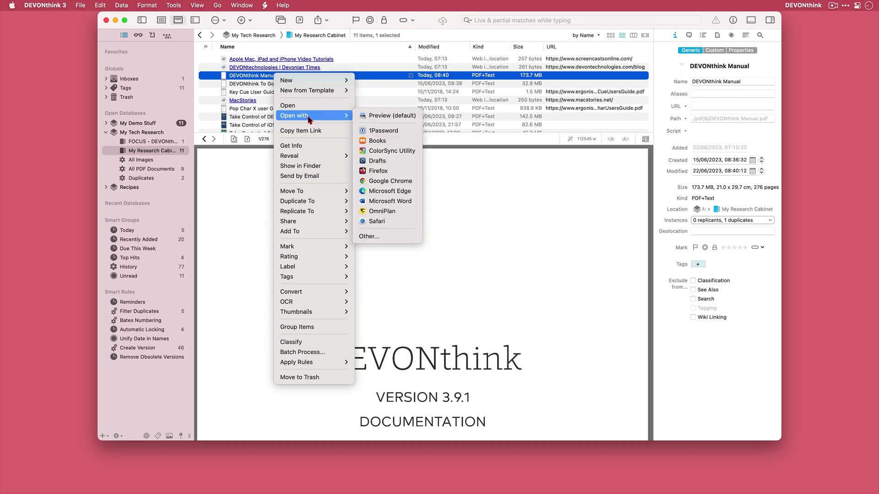
left_click(385, 116)
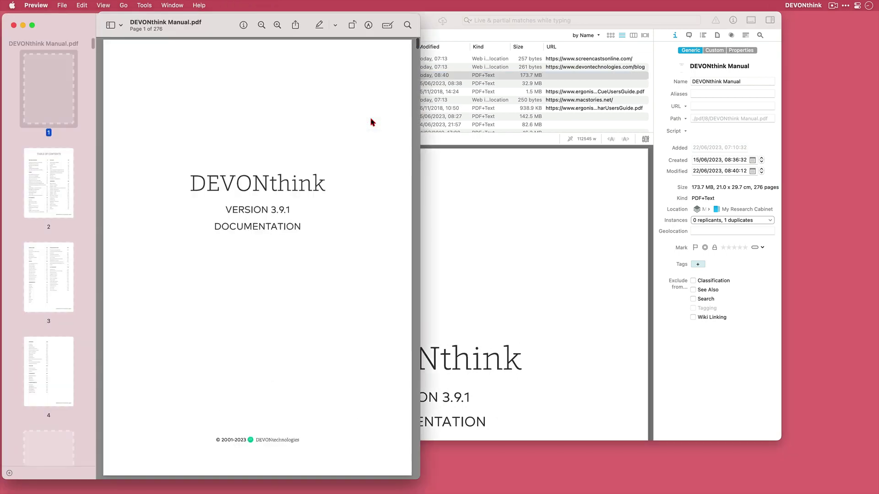
- Highlight the cover title "DEVONthink" in yellow, then save and close the PDF
left_click(320, 25)
left_click_drag(326, 183, 191, 185)
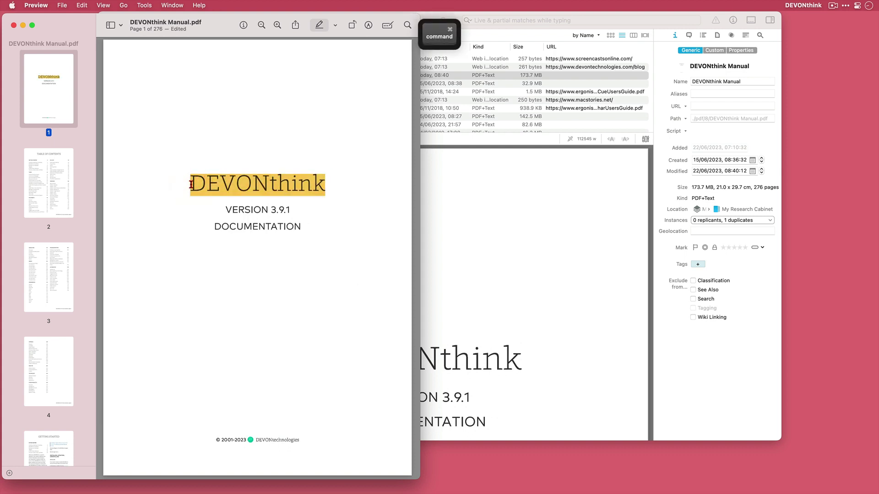
key("super+s")
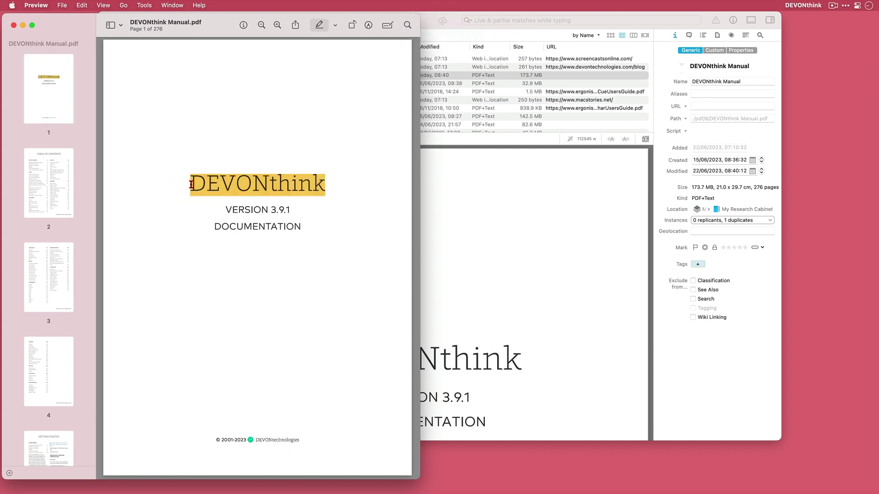
key("super+w")
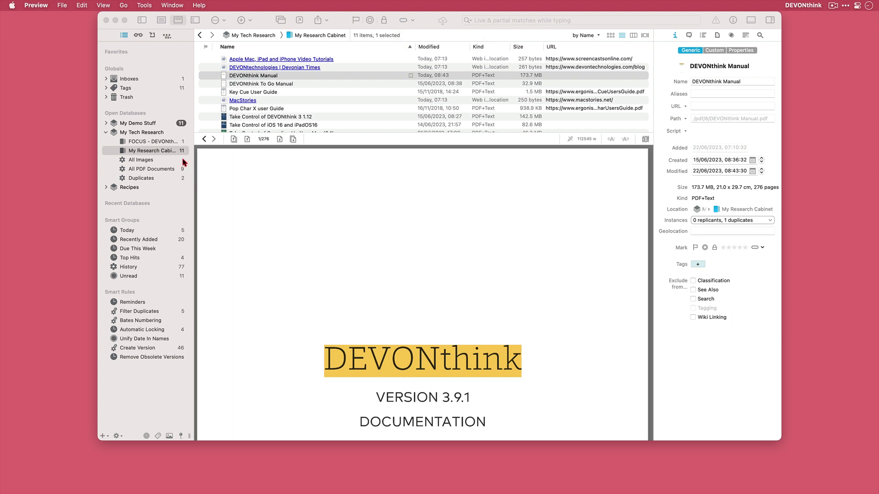
- Check the DEVONthink Manual copy in the FOCUS - DEVONthink group and delete it
left_click(169, 143)
left_click(167, 143)
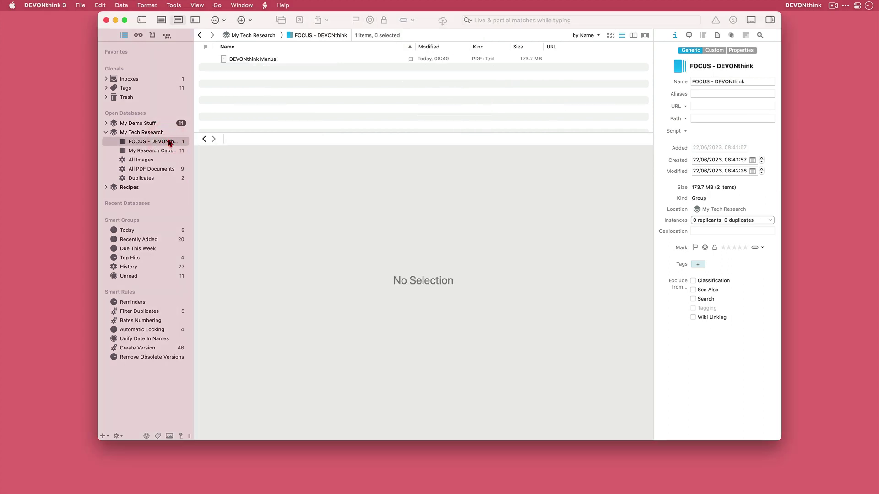
left_click(297, 61)
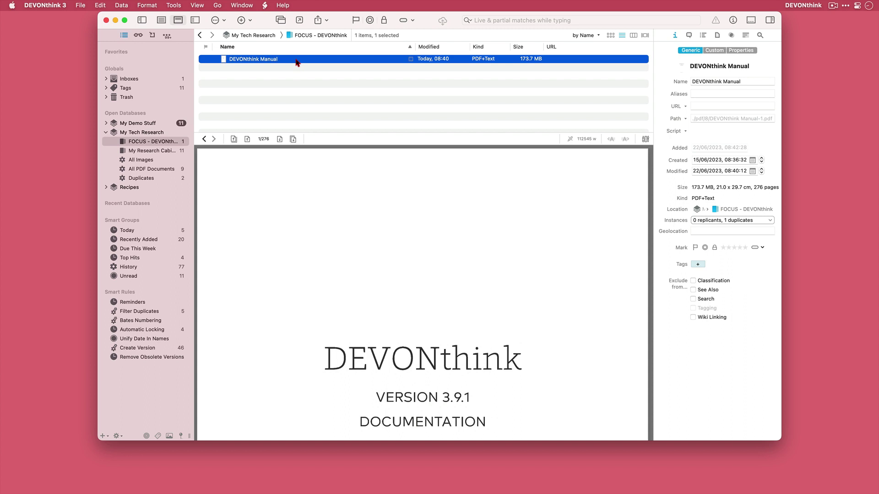
key("super+BackSpace")
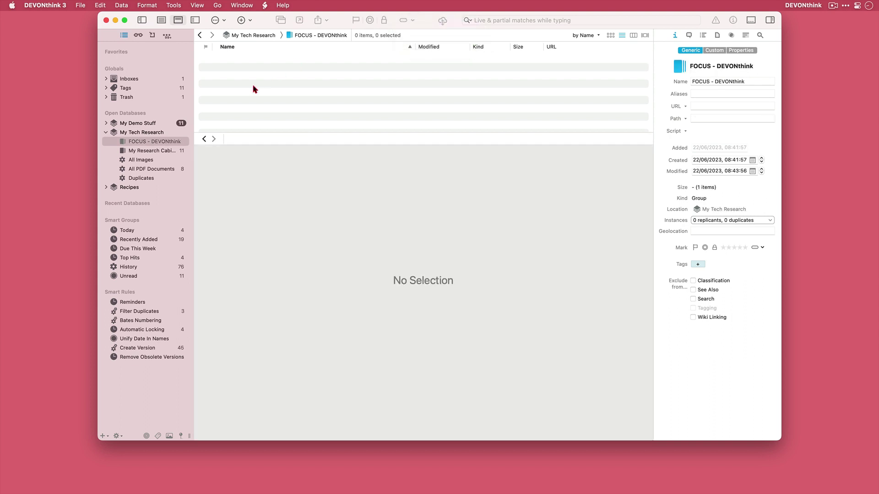
- Duplicate the highlighted DEVONthink Manual from My Research Cabinet to FOCUS - DEVONthink and view the new copy there
left_click(150, 151)
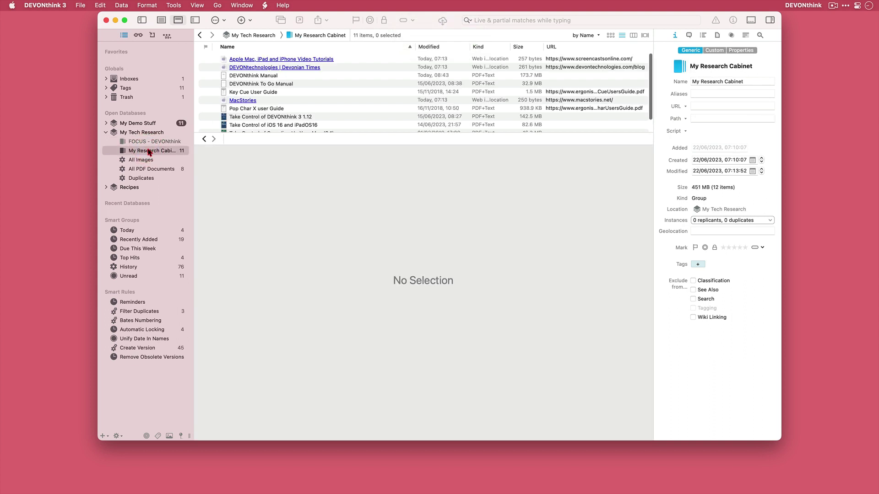
left_click(351, 75)
right_click(278, 74)
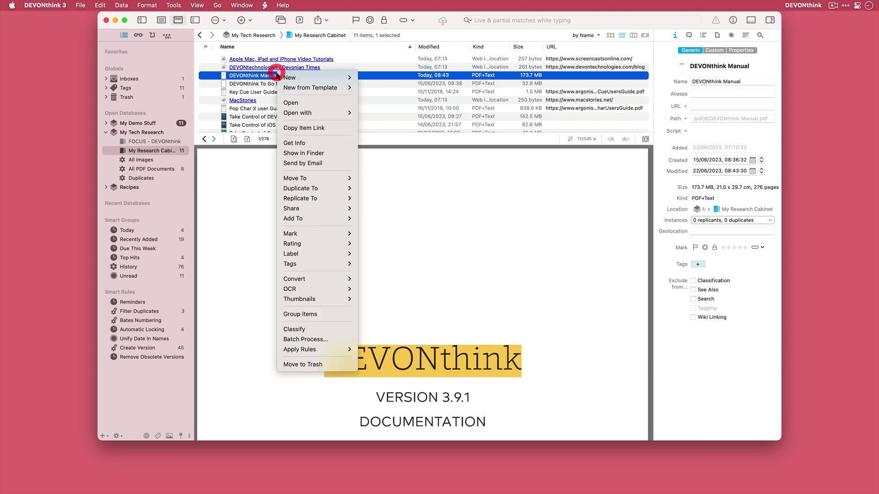
mouse_move(320, 188)
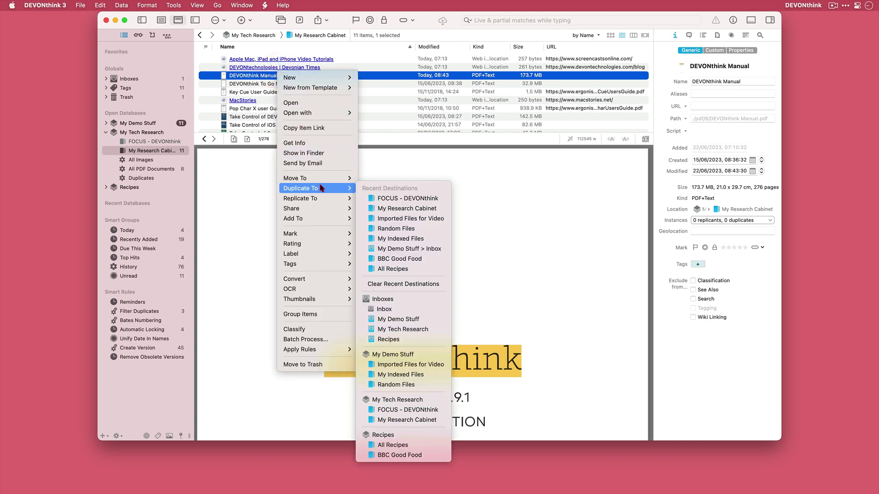
left_click(386, 198)
left_click(171, 142)
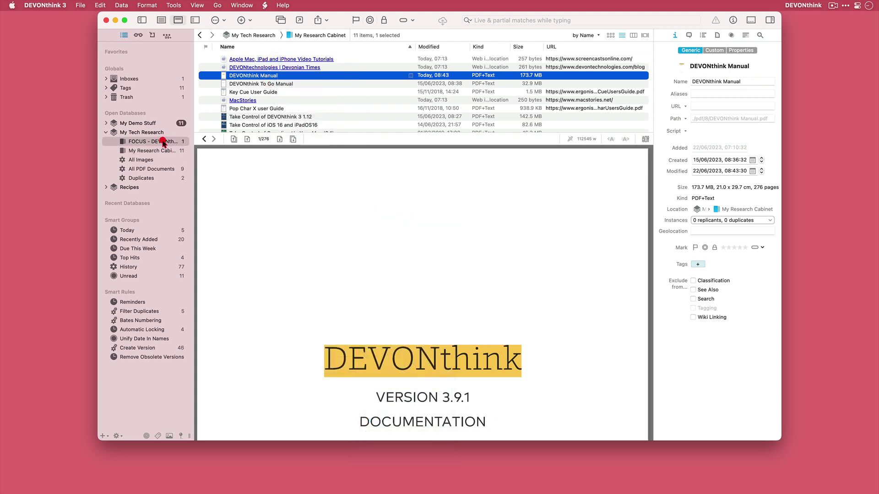
left_click(297, 59)
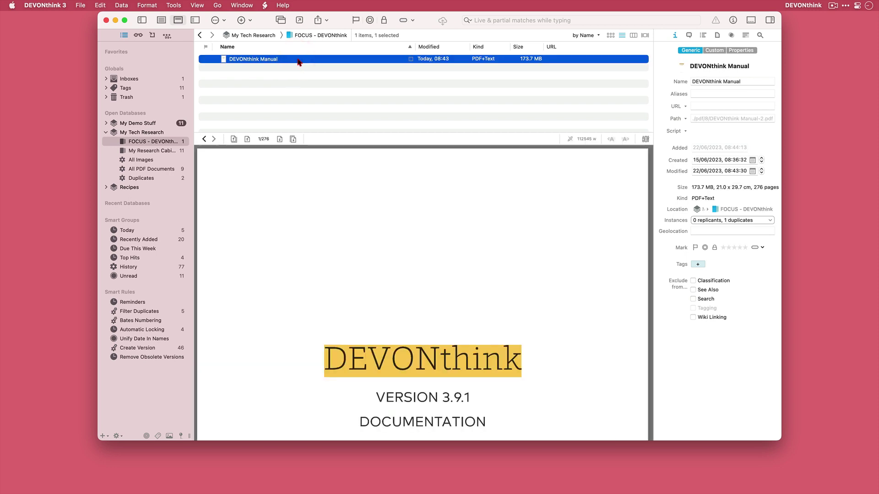
- Duplicate the "DEVONtechnologies | Devonian Times" bookmark from My Research Cabinet to FOCUS - DEVONthink and view that group
left_click(143, 151)
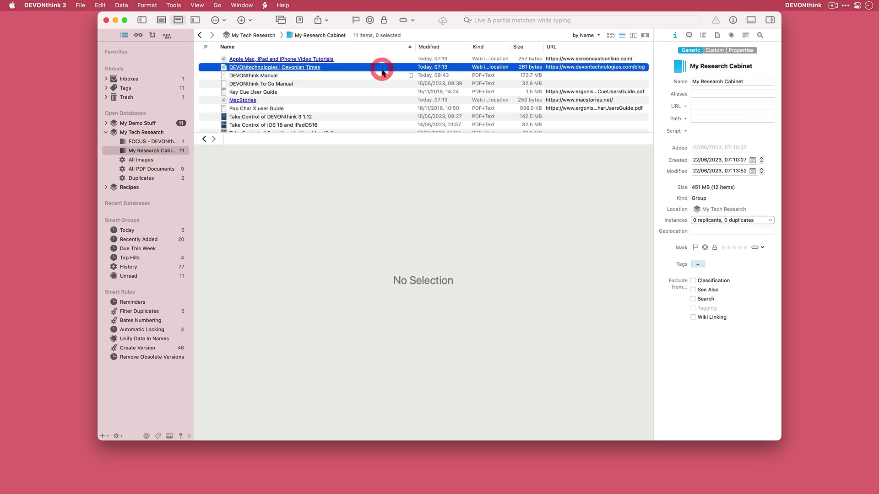
left_click(383, 69)
right_click(383, 69)
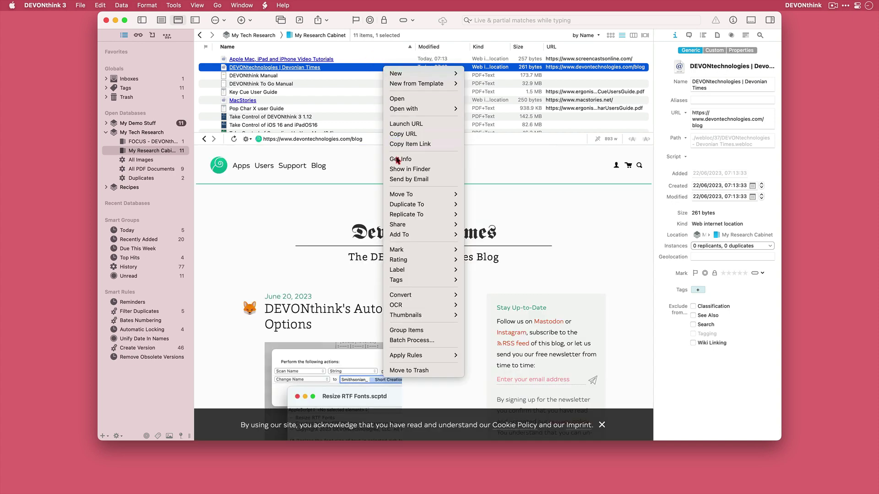
mouse_move(411, 205)
left_click(492, 215)
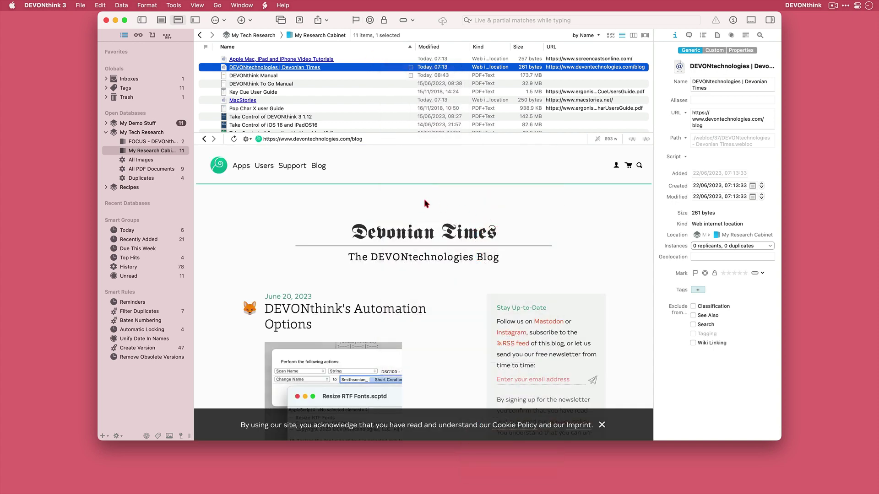
left_click(169, 143)
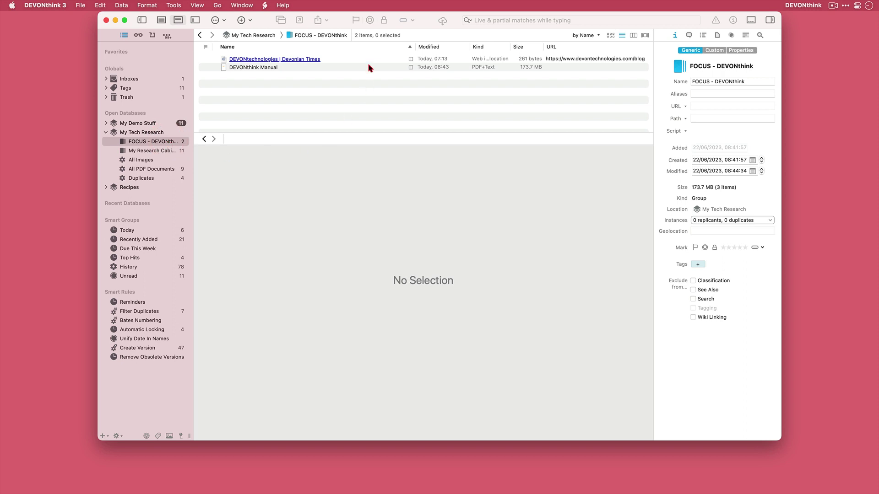
- Replicate "Take Control of DEVONthink 3 1.12" from My Research Cabinet to FOCUS - DEVONthink and show the replicant there
left_click(156, 151)
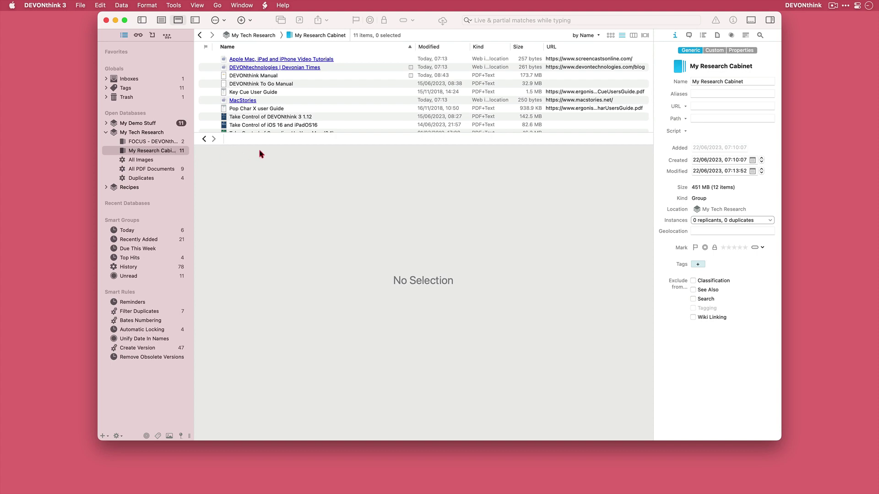
left_click(333, 119)
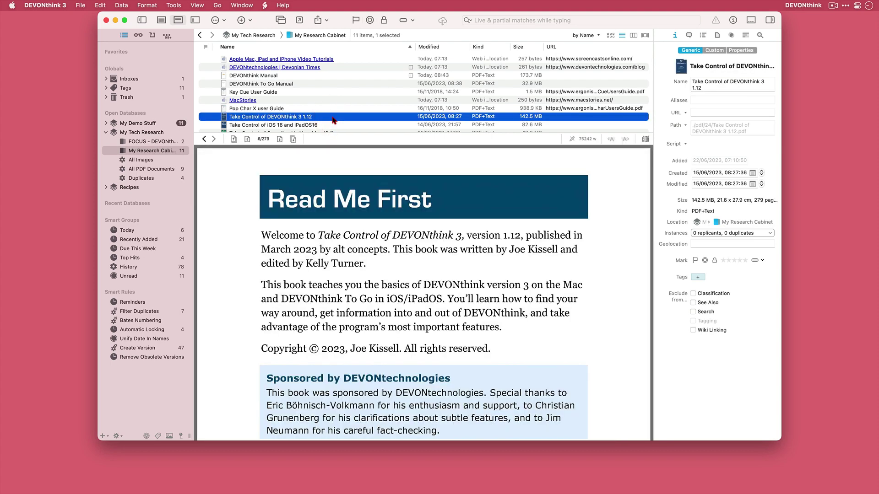
right_click(333, 120)
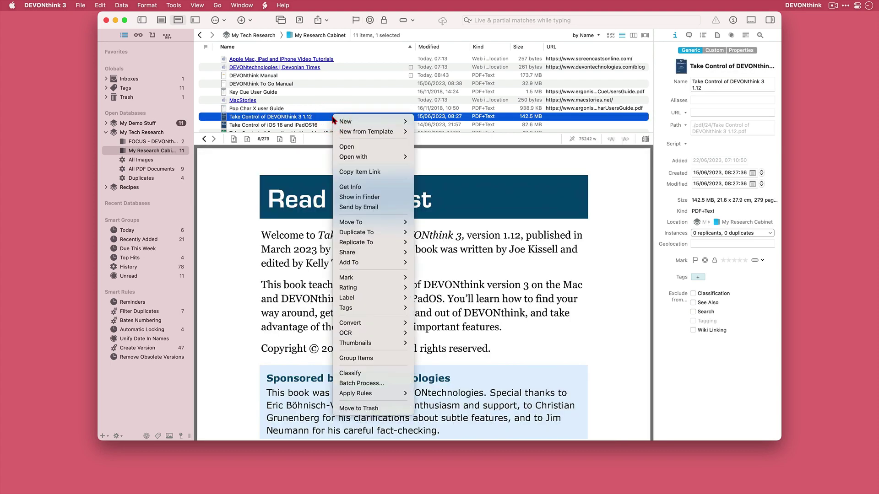
mouse_move(372, 244)
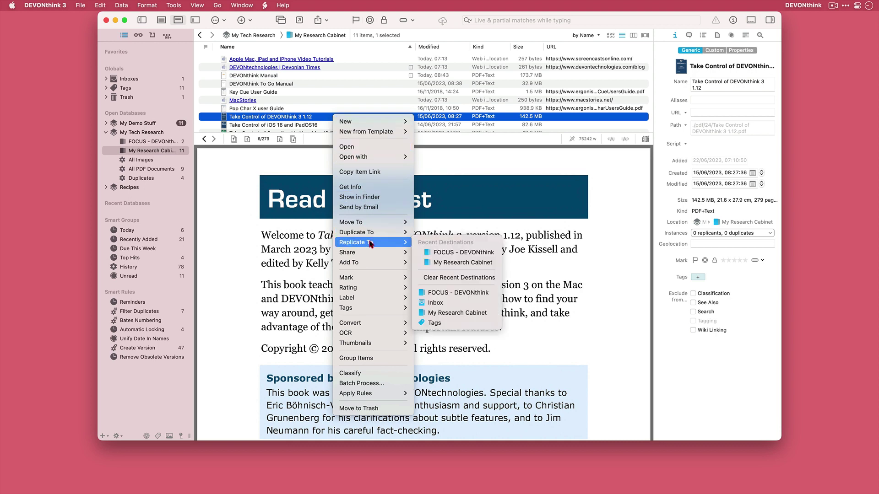
left_click(446, 251)
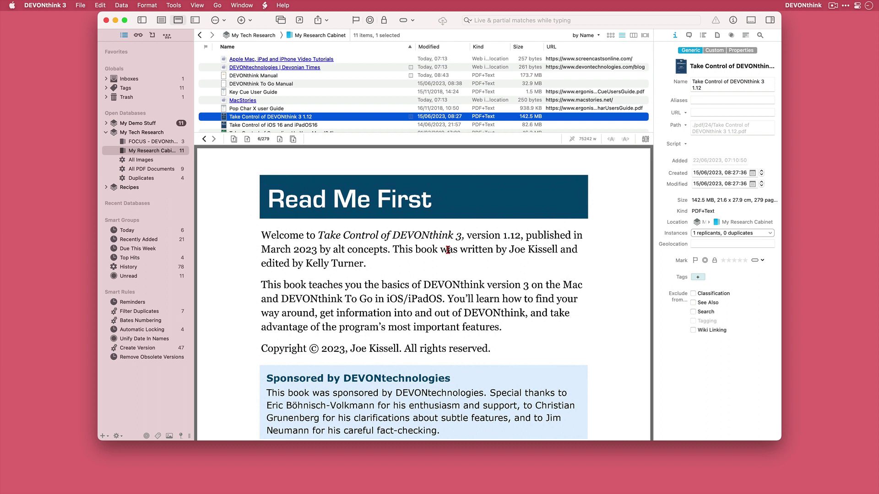
left_click(155, 143)
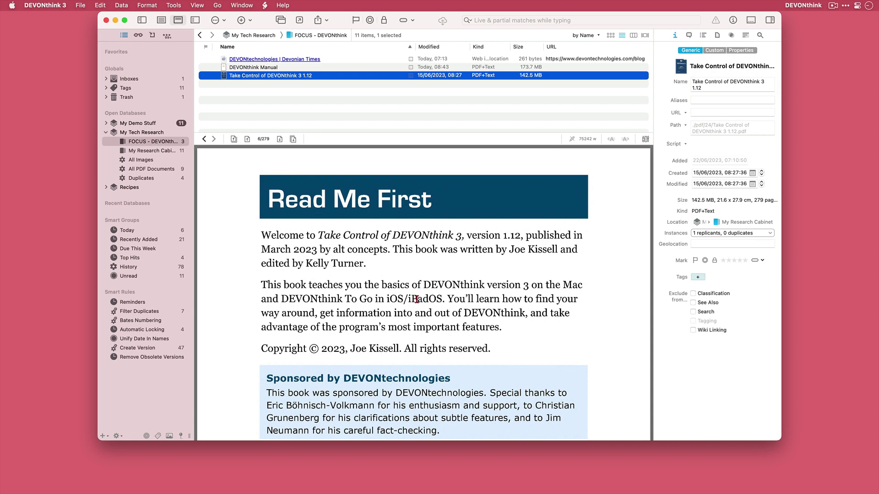
- Skim the "Take Control of DEVONthink 3 1.12" replicant in FOCUS - DEVONthink and open it in Preview
scroll(417, 302, "down", 1)
scroll(417, 302, "down", 10)
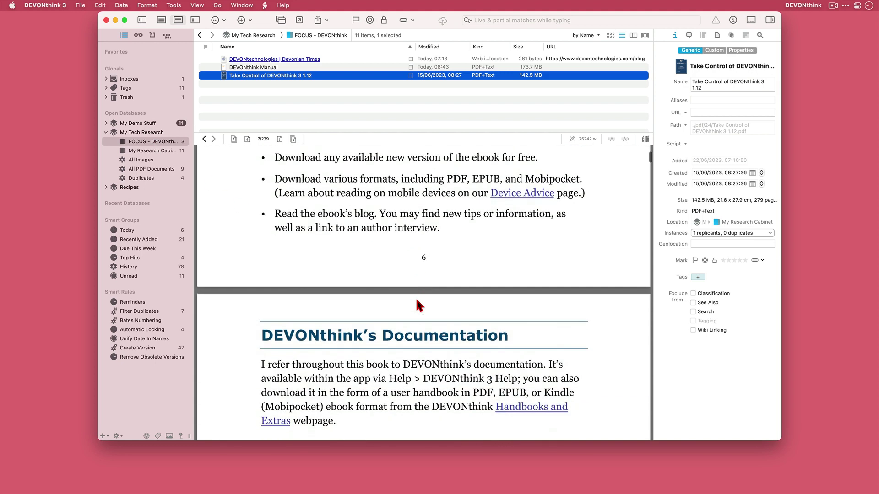
scroll(418, 302, "down", 4)
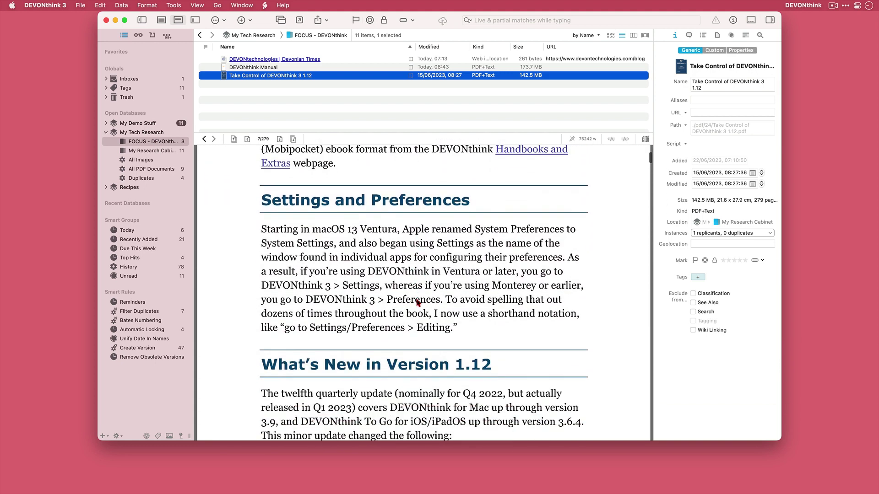
scroll(417, 302, "down", 12)
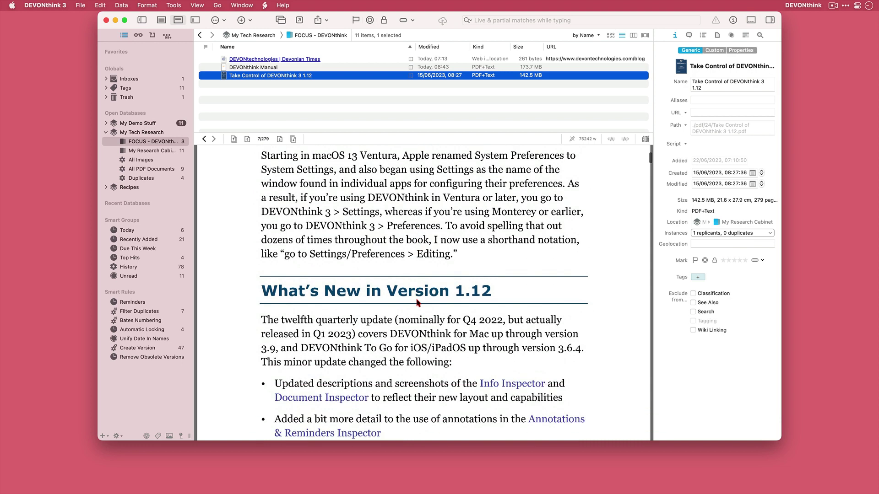
scroll(418, 303, "up", 3)
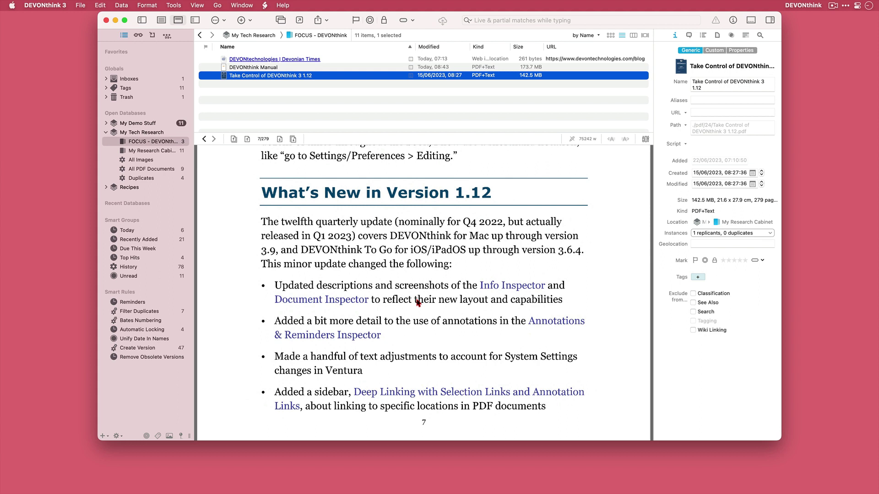
right_click(301, 77)
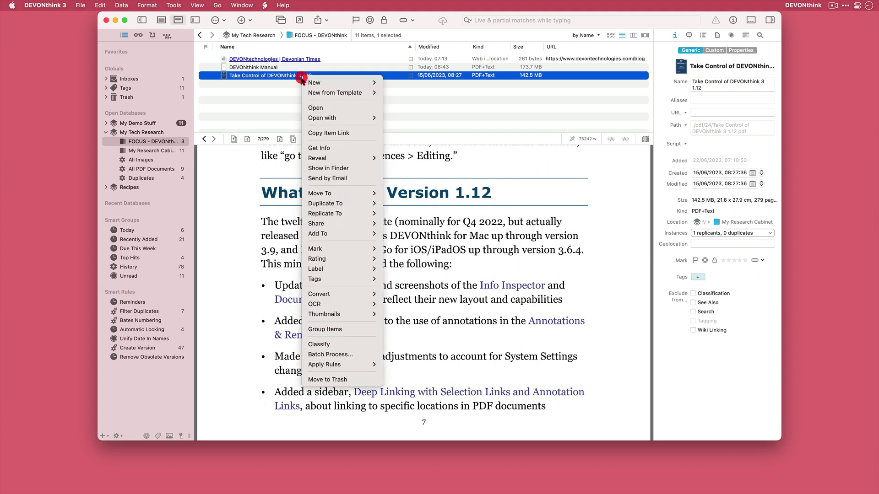
mouse_move(329, 117)
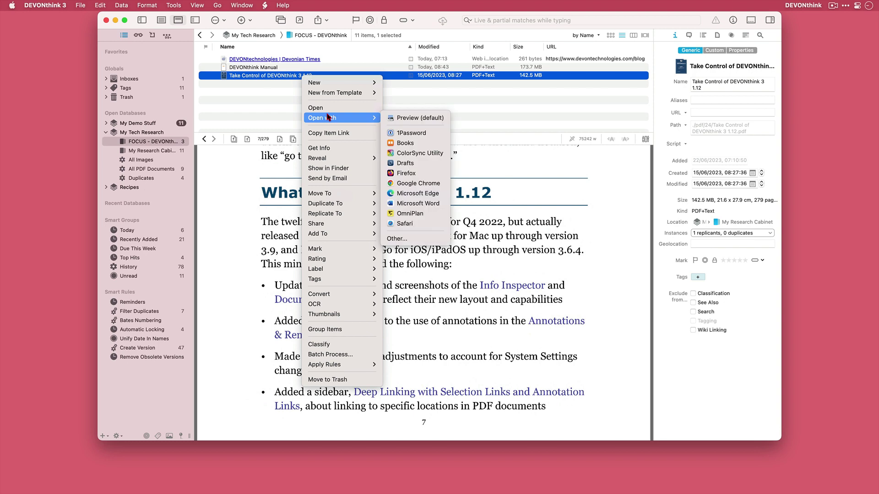
left_click(432, 117)
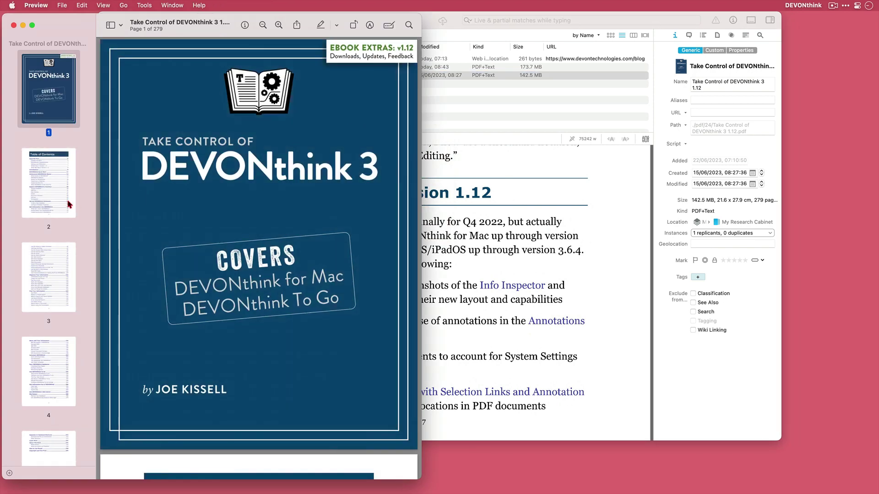
- Highlight "What Exactly Is DEVONthink?", "Importing vs. Indexing" and "What DEVONthink Is Not Good For" in blue on page 2, then save and close the PDF
left_click(68, 204)
left_click(336, 25)
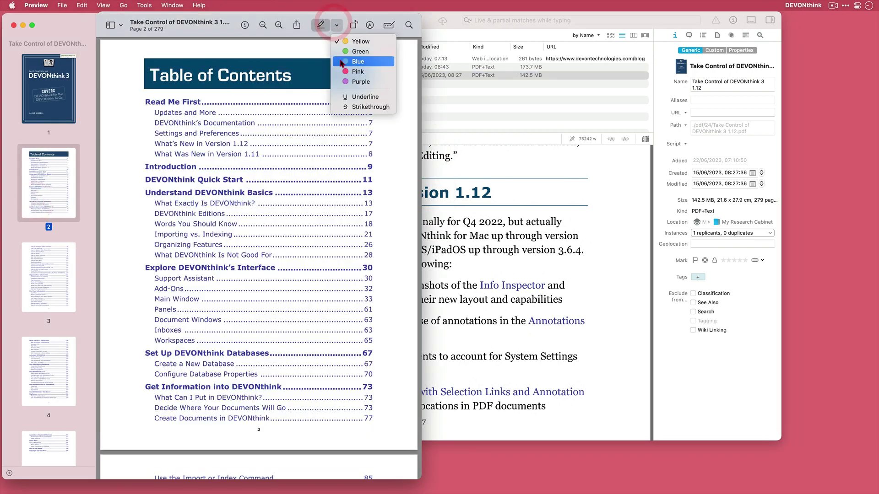
left_click(341, 62)
left_click_drag(155, 203, 255, 203)
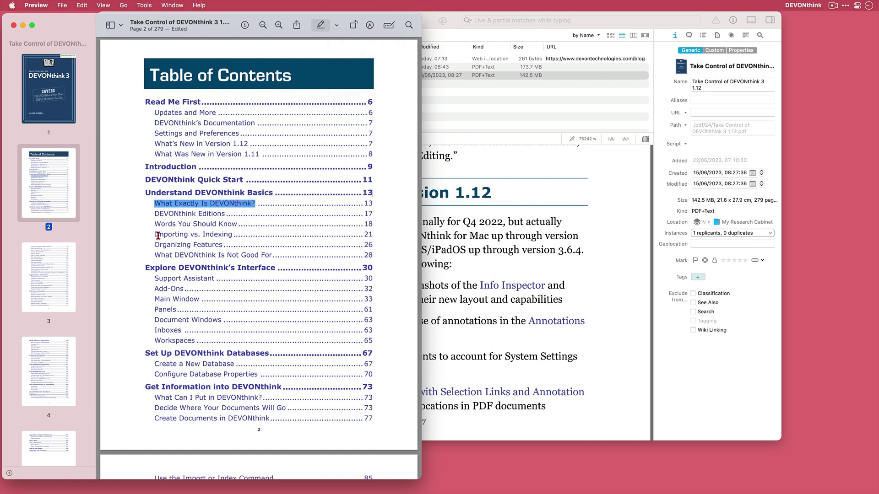
left_click_drag(154, 234, 235, 234)
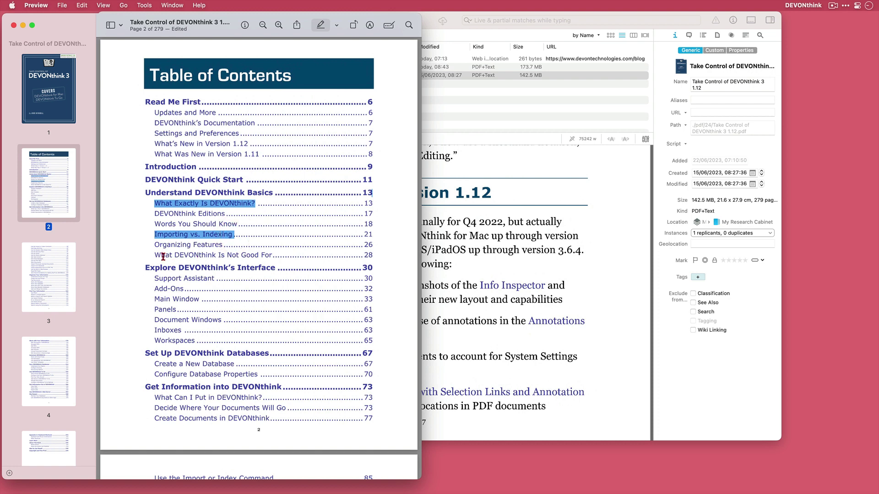
left_click_drag(155, 255, 274, 256)
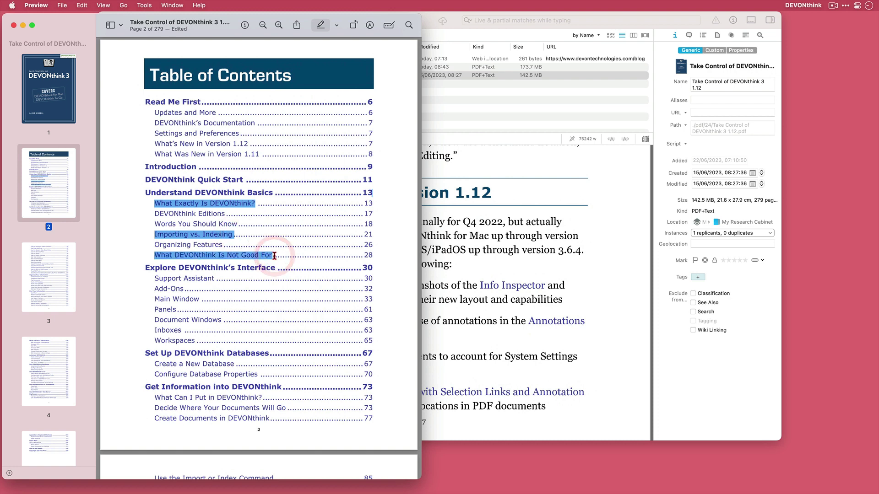
key("cmd+s")
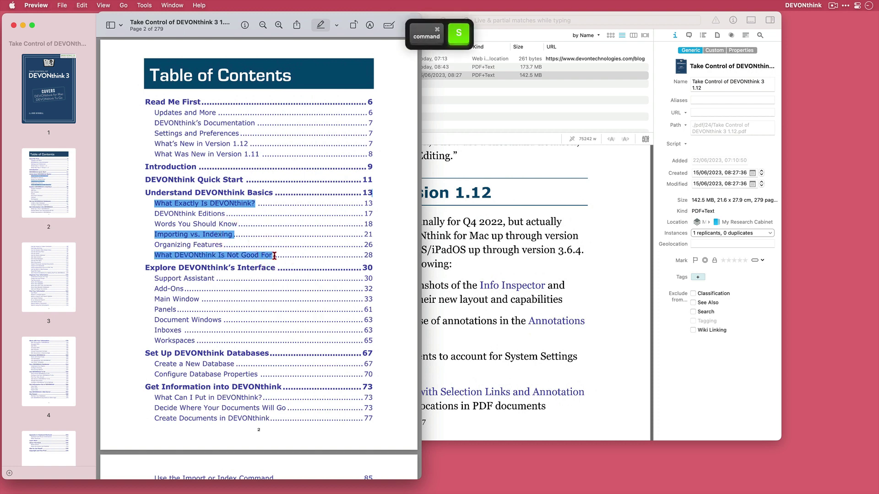
key("super+w")
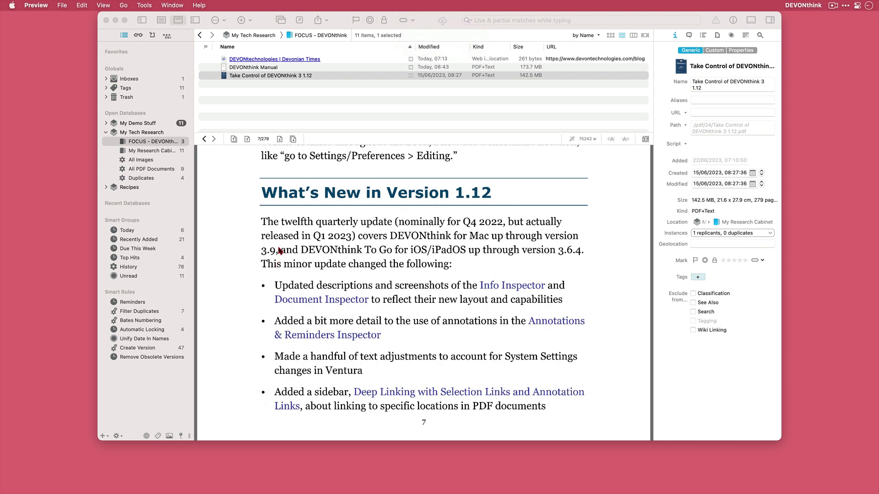
- Check the table of contents highlights in the PDF's instances in both FOCUS - DEVONthink and My Research Cabinet
left_click(247, 139)
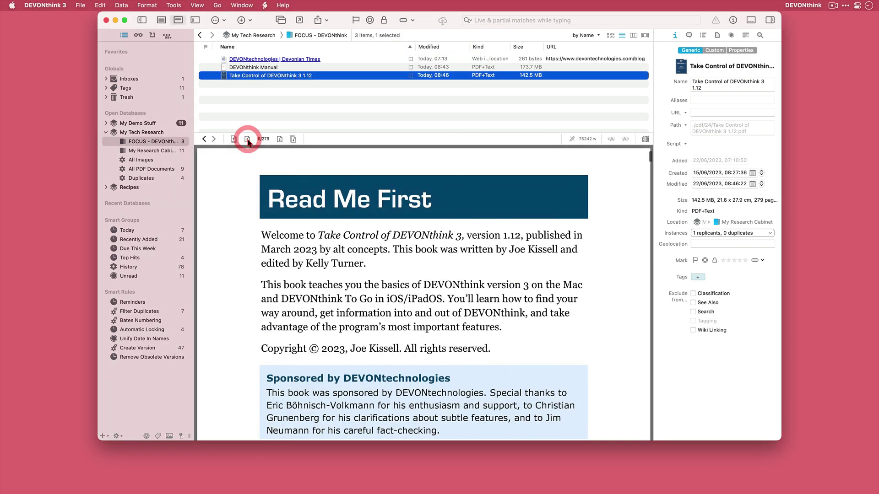
left_click(247, 139)
left_click(247, 139)
left_click(247, 139)
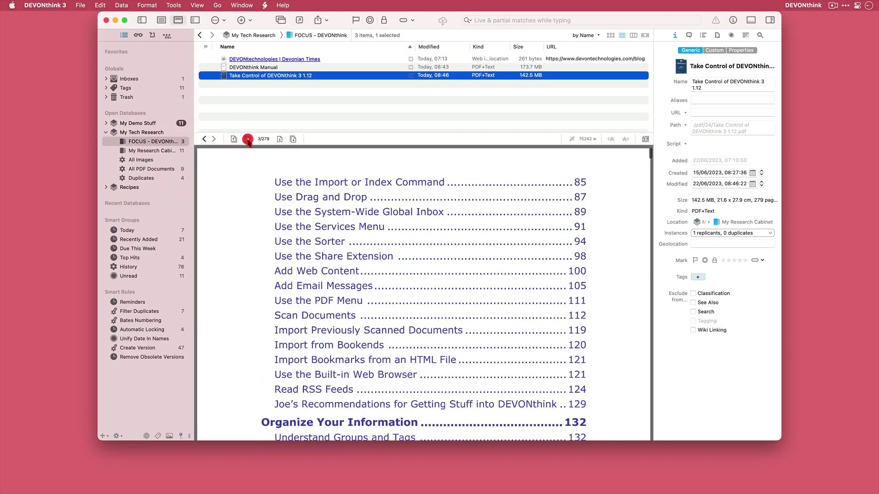
left_click(247, 139)
scroll(345, 273, "down", 5)
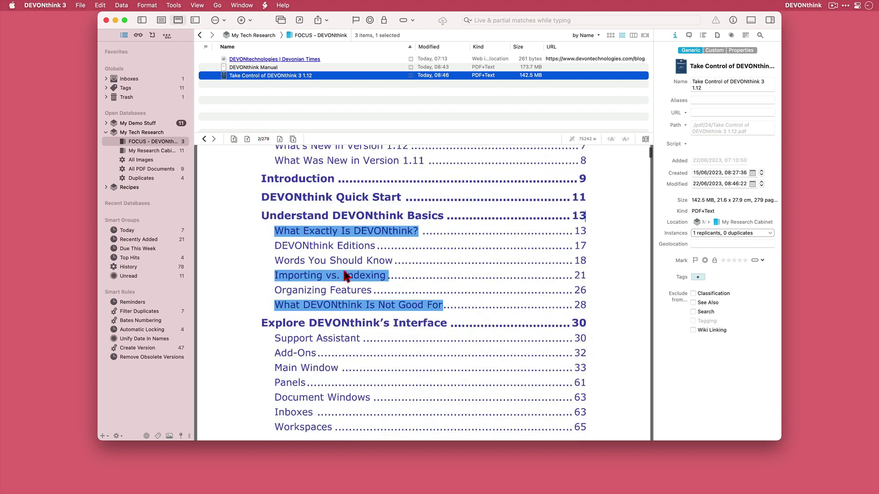
left_click(166, 152)
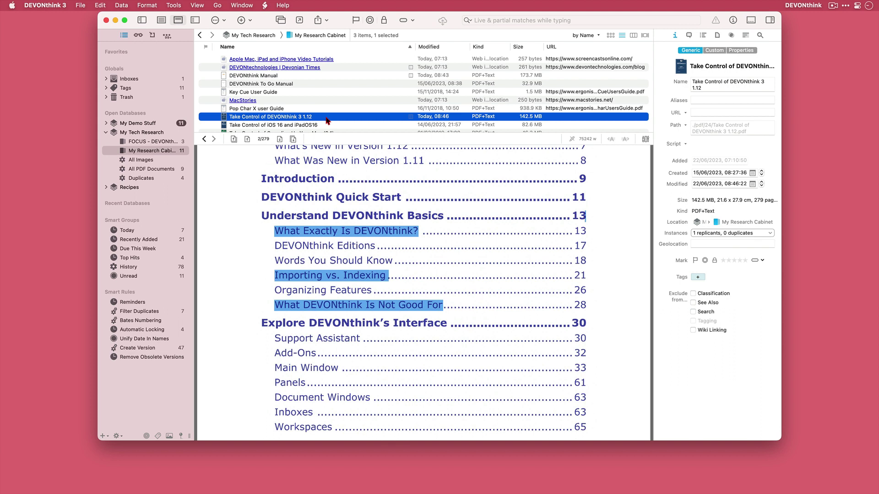
left_click(176, 144)
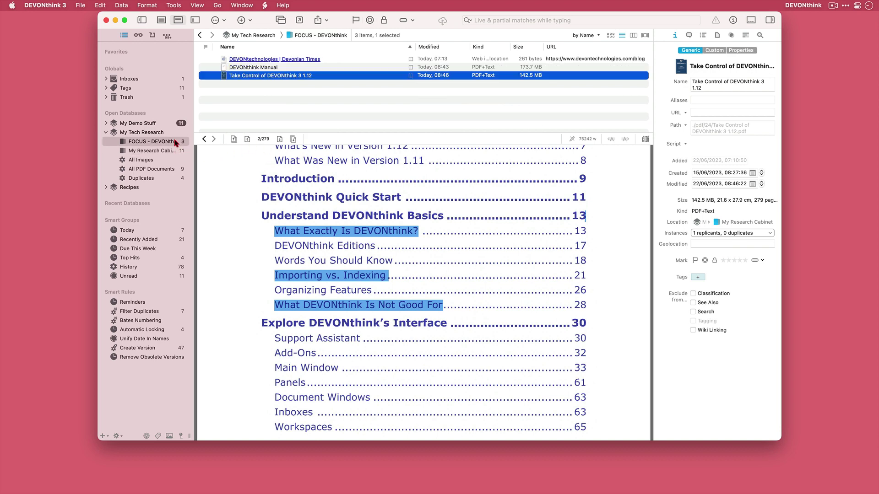
- Create a rich text document named "DT Study Notes" in FOCUS - DEVONthink and write notes explaining duplicates and replicants
left_click(246, 119)
right_click(255, 103)
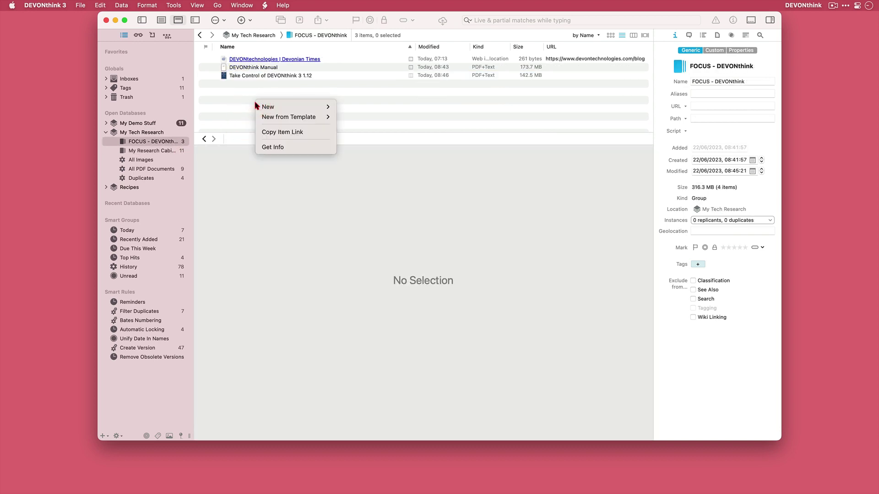
mouse_move(265, 107)
left_click(376, 118)
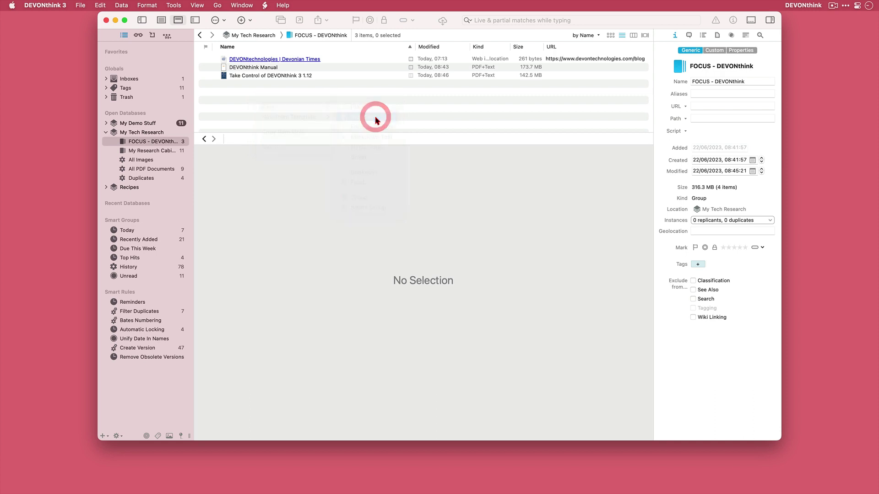
type("DT St")
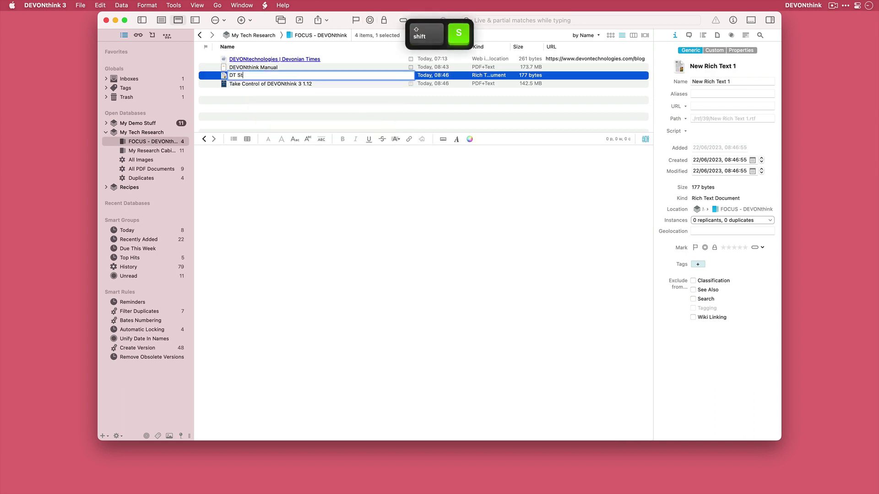
type("udy Notes")
key("Return")
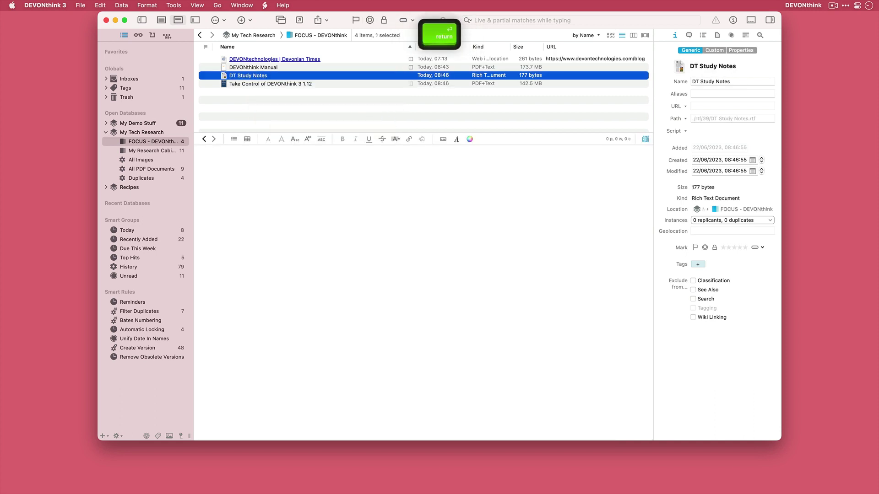
left_click(274, 175)
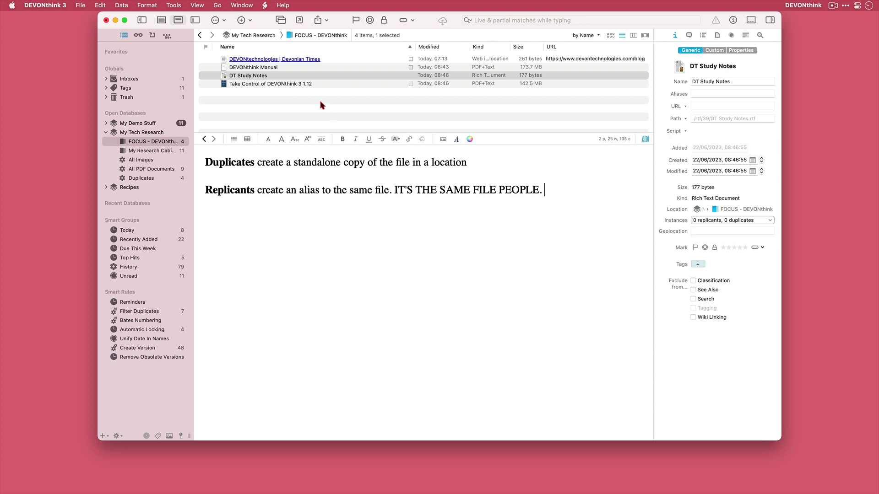
- Replicate DT Study Notes to My Research Cabinet and view the replicant in that group
right_click(249, 77)
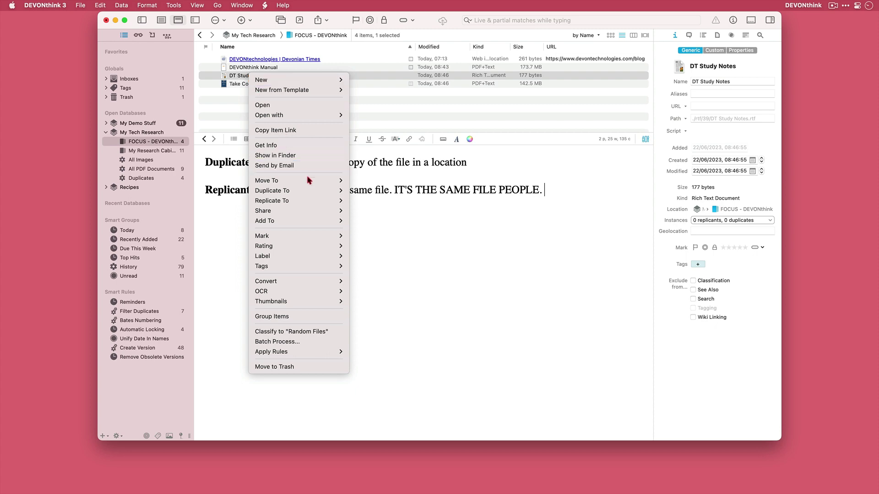
mouse_move(309, 203)
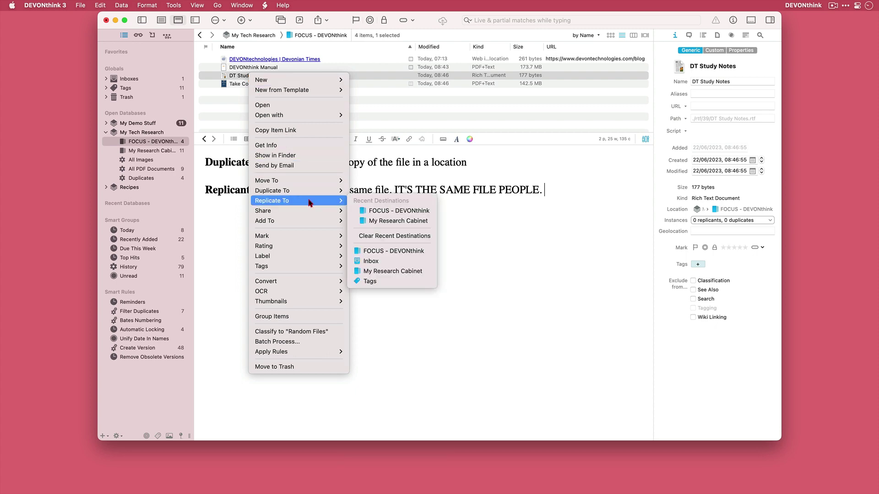
left_click(390, 220)
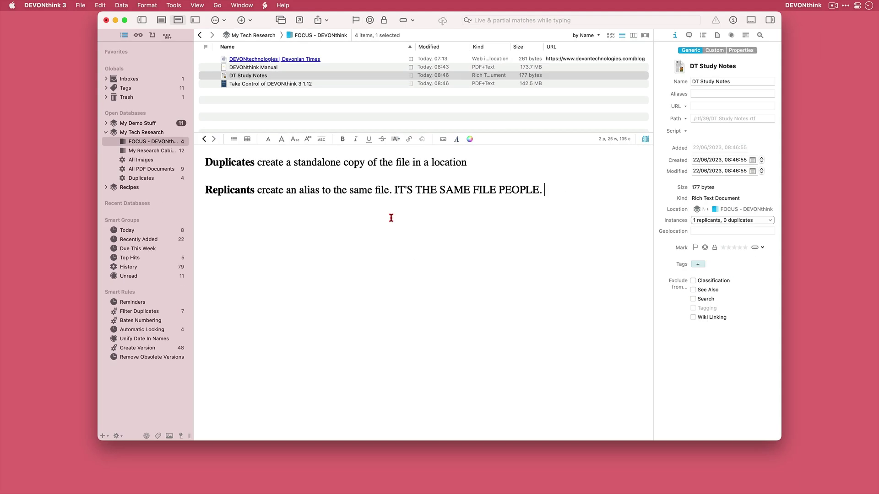
left_click(163, 151)
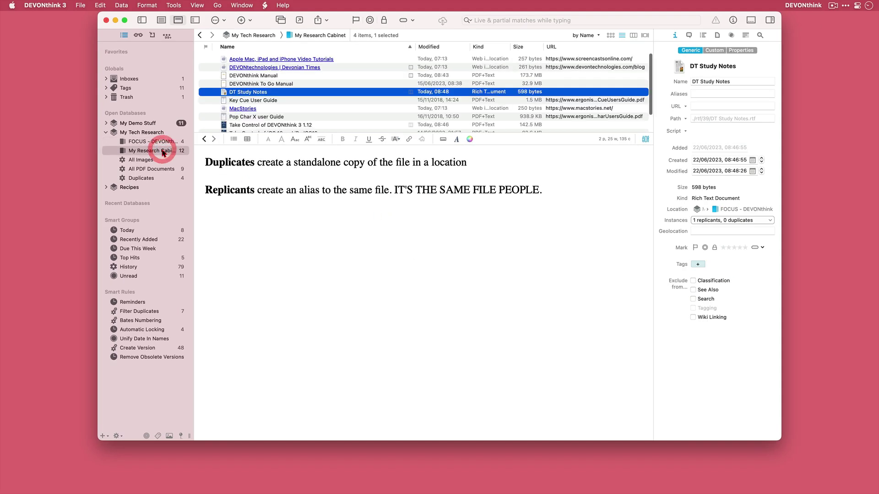
- Add the line "2023-06-22 - Need to find some more web resources on Importing/Indexing" to the replicant, then check the note in FOCUS - DEVONthink
left_click(263, 242)
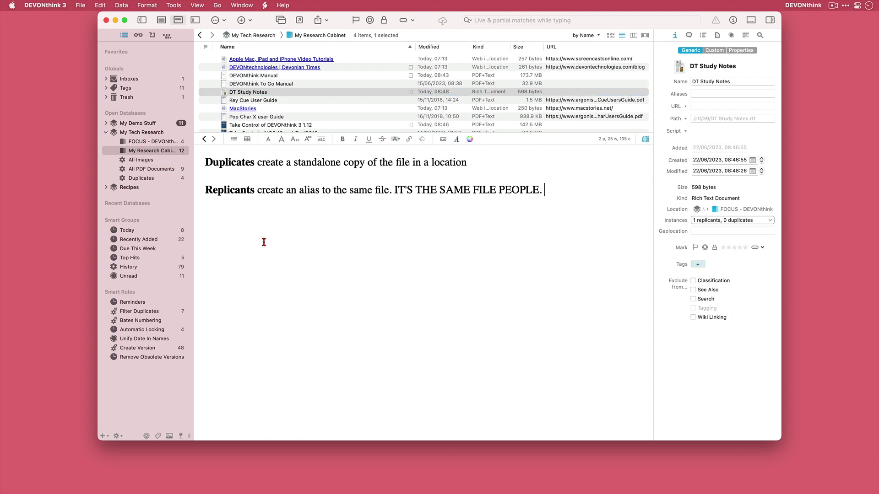
key("Return")
key("Return")
type("2023-06-22 - Need to find some more web resources on Importing/Indexing")
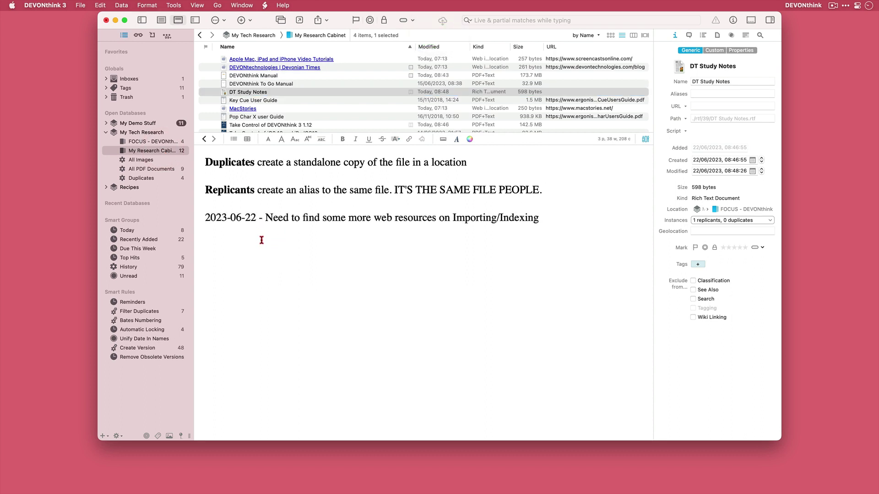
left_click(168, 143)
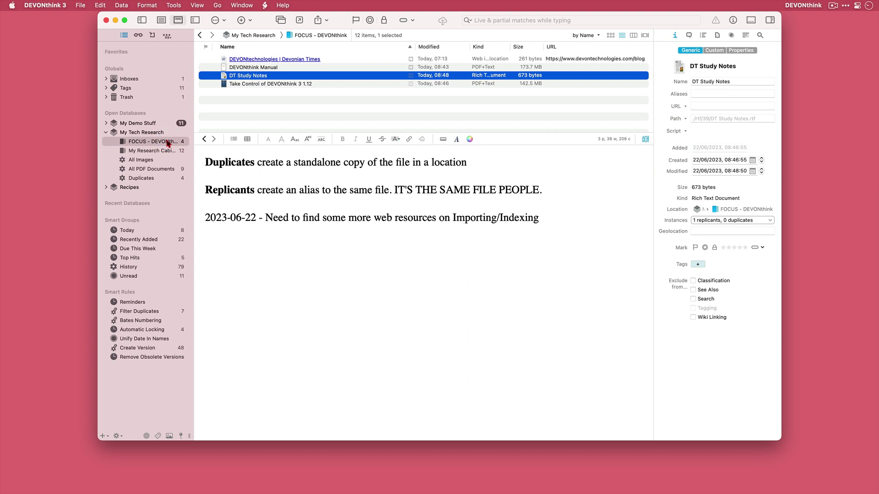